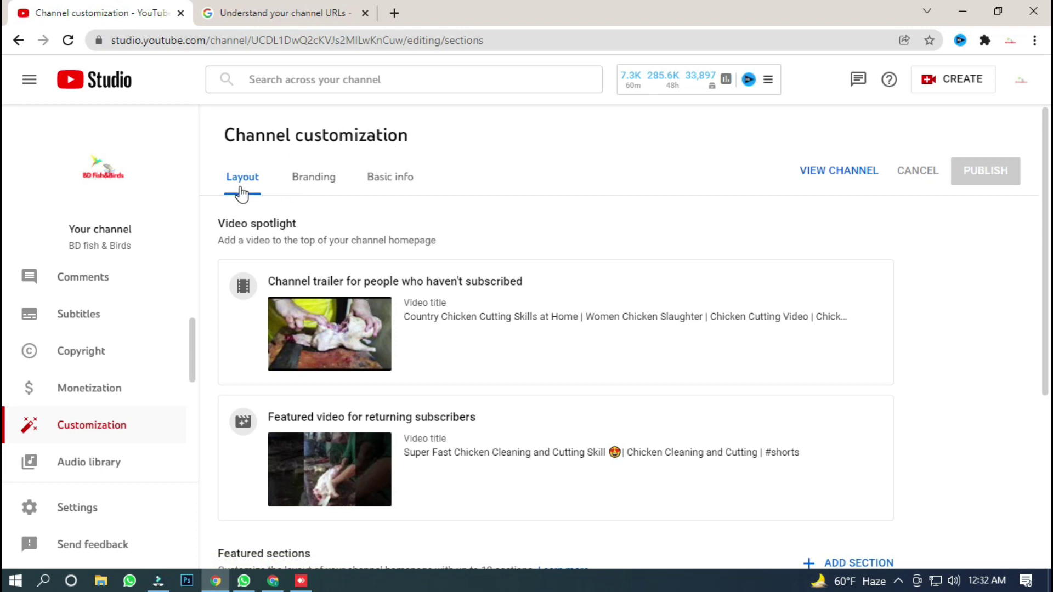
- Show the Basic info tab with the channel name BD fish & Birds and its description
{"action": "left_click", "coordinate": [395, 183]}
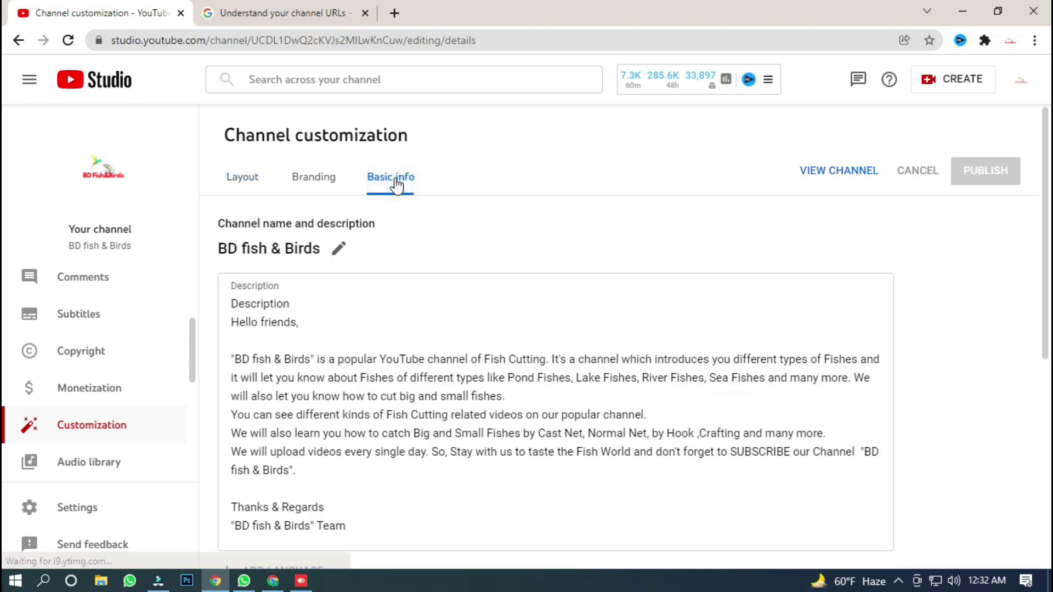
- Scroll to Channel URL and highlight the custom URL link text and the full channel URL
{"action": "scroll", "coordinate": [383, 181], "scroll_direction": "down", "scroll_amount": 5}
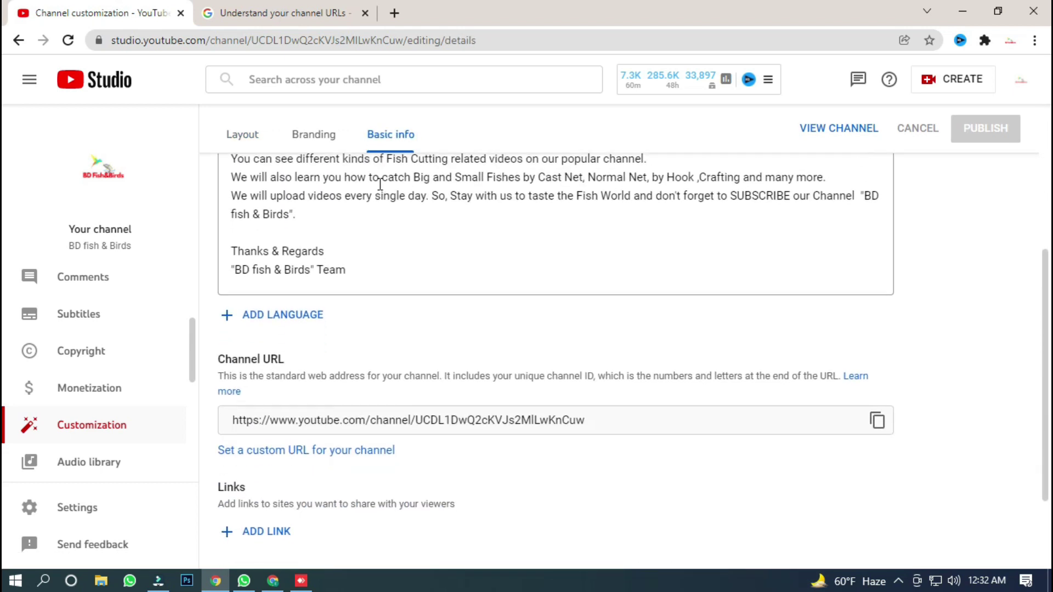
{"action": "scroll", "coordinate": [380, 184], "scroll_direction": "down", "scroll_amount": 2}
{"action": "left_click", "coordinate": [418, 333]}
{"action": "left_click_drag", "start_coordinate": [416, 334], "coordinate": [219, 346]}
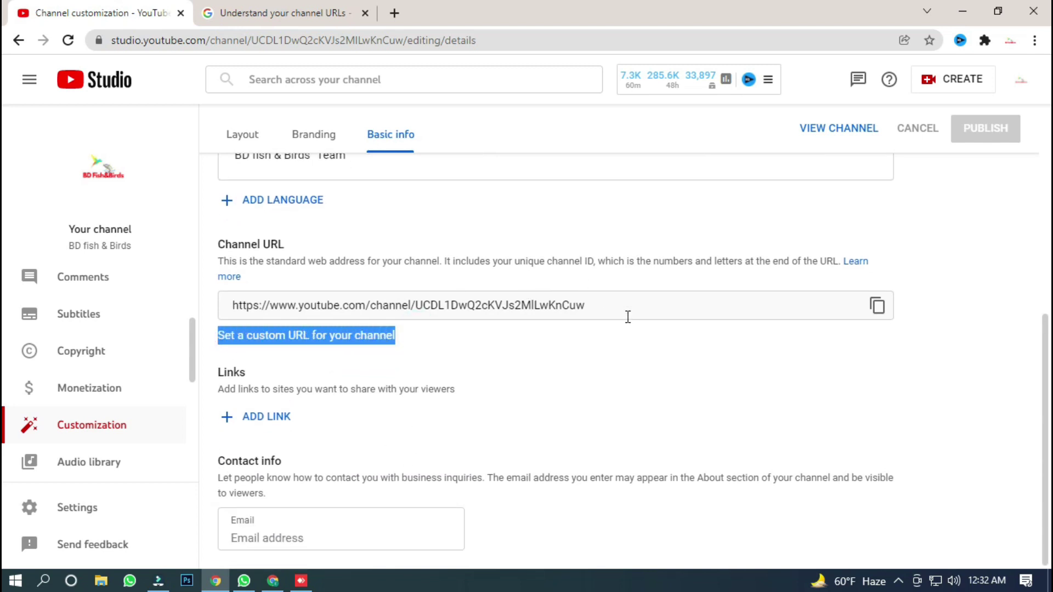
{"action": "triple_click", "coordinate": [611, 308]}
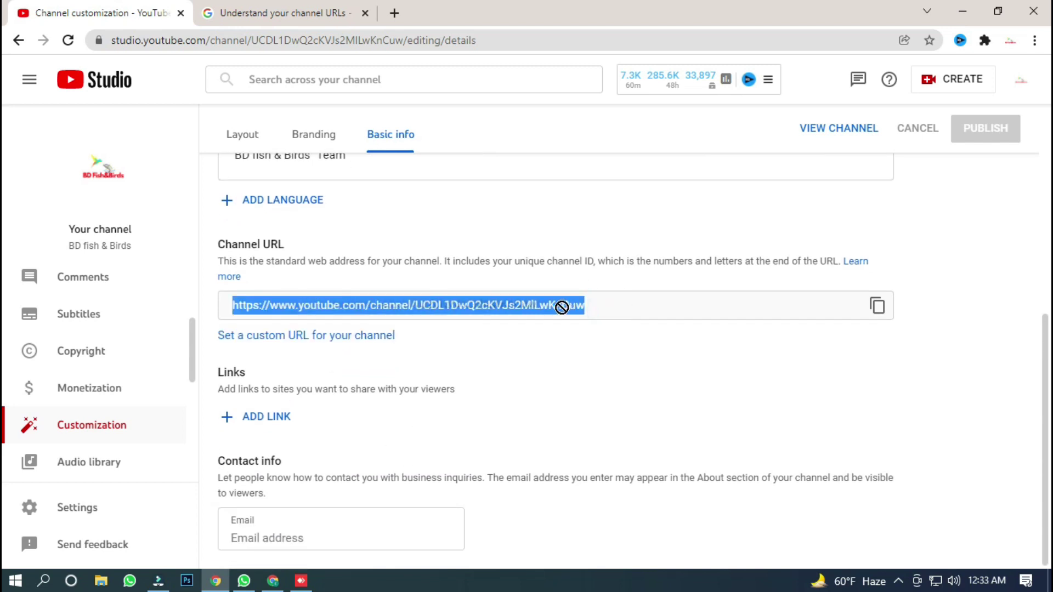
{"action": "left_click", "coordinate": [590, 341]}
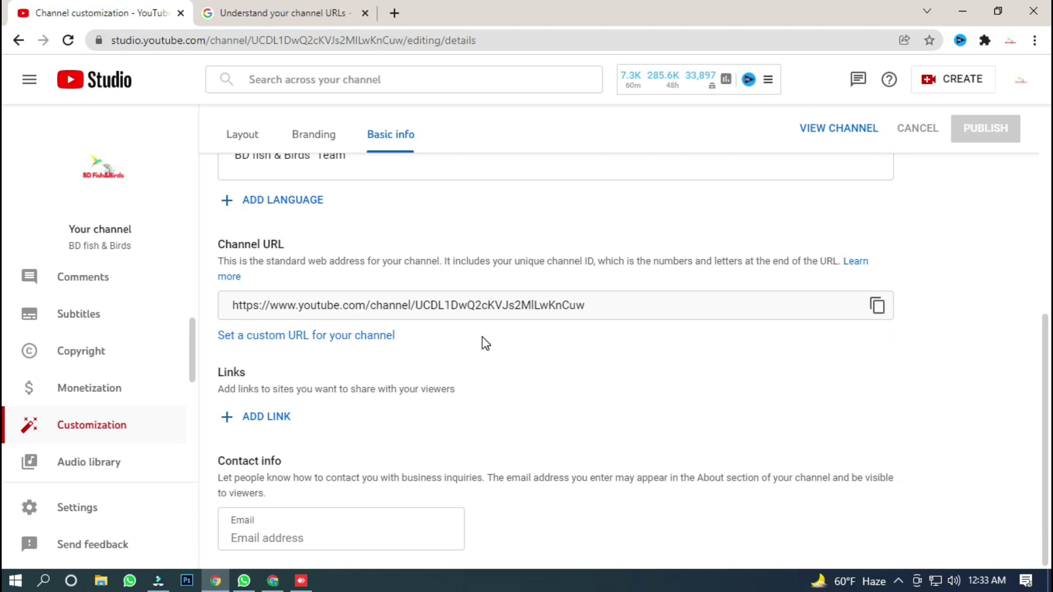
- Highlight the channel part of the URL, then open the Learn more article on channel URLs
{"action": "triple_click", "coordinate": [375, 307]}
{"action": "left_click", "coordinate": [376, 305]}
{"action": "left_click_drag", "start_coordinate": [377, 307], "coordinate": [419, 306]}
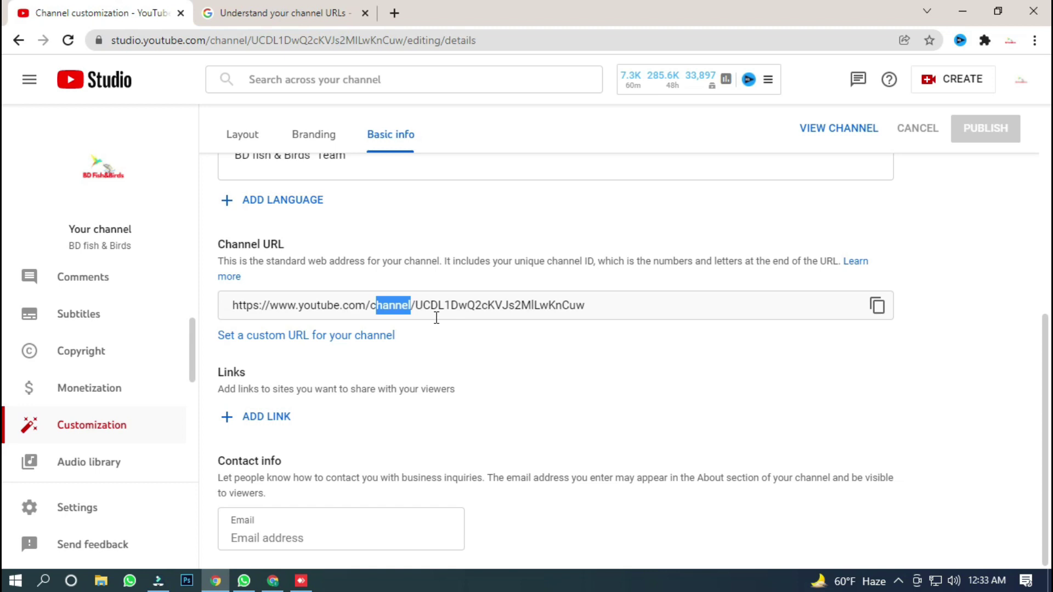
{"action": "left_click", "coordinate": [426, 349]}
{"action": "scroll", "coordinate": [482, 294], "scroll_direction": "up", "scroll_amount": 1}
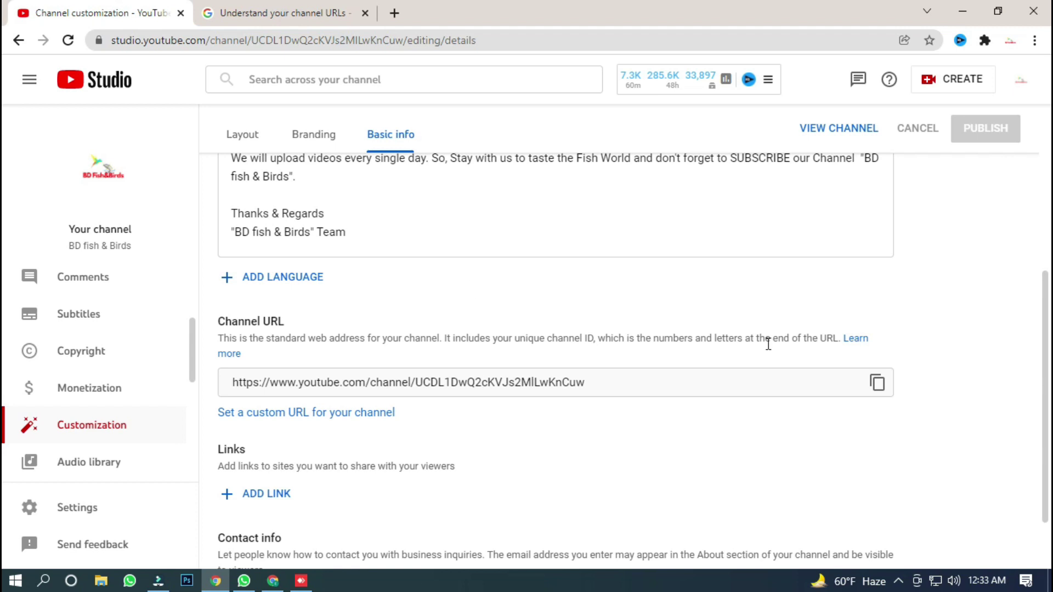
{"action": "left_click", "coordinate": [859, 343]}
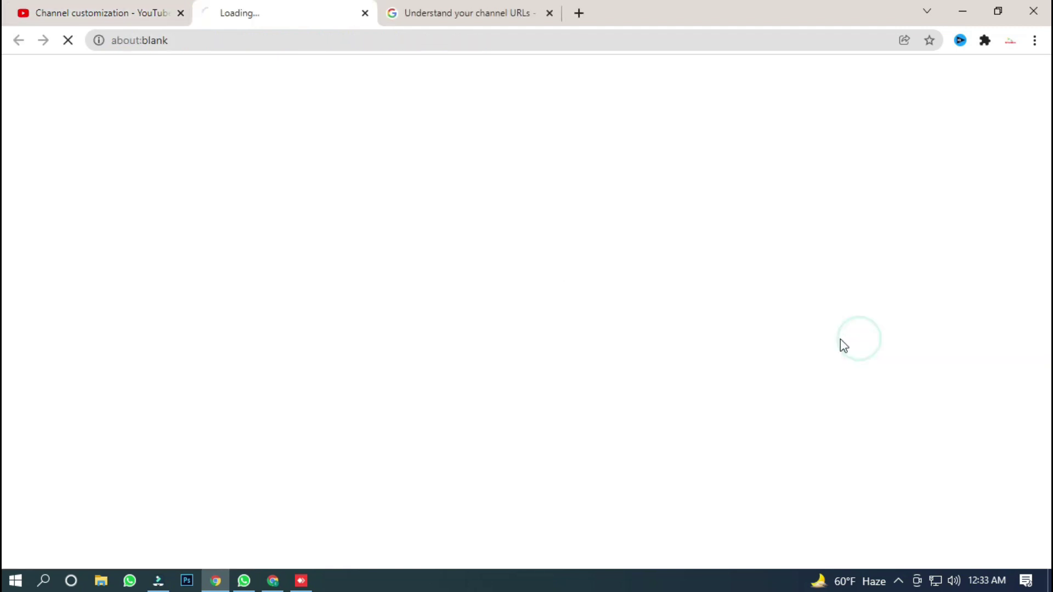
- Highlight the 100 subscribers and 30 days old custom URL requirements
{"action": "scroll", "coordinate": [346, 189], "scroll_direction": "down", "scroll_amount": 8}
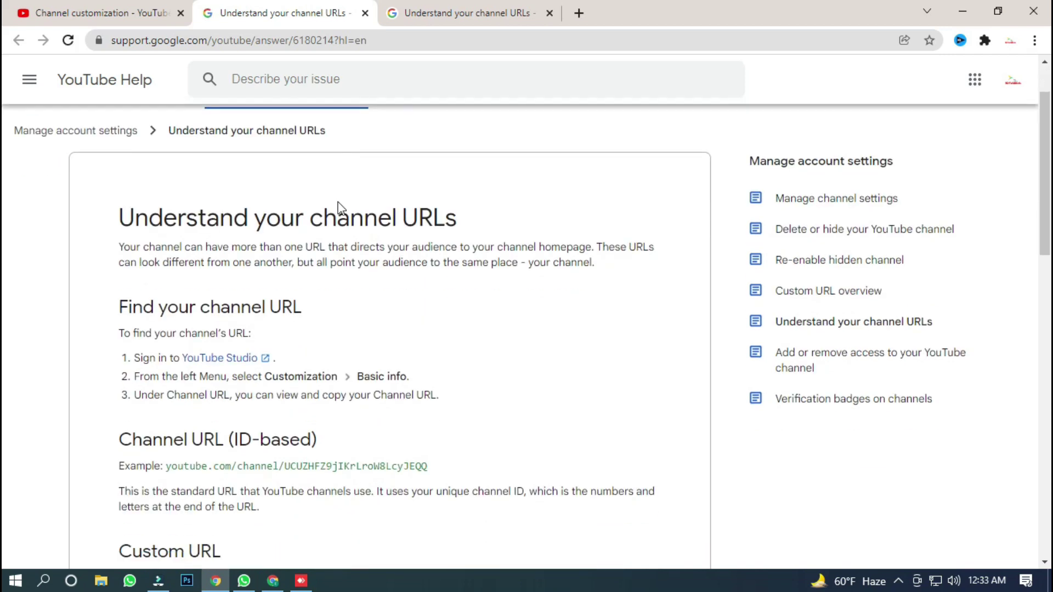
{"action": "left_click_drag", "start_coordinate": [291, 270], "coordinate": [131, 274]}
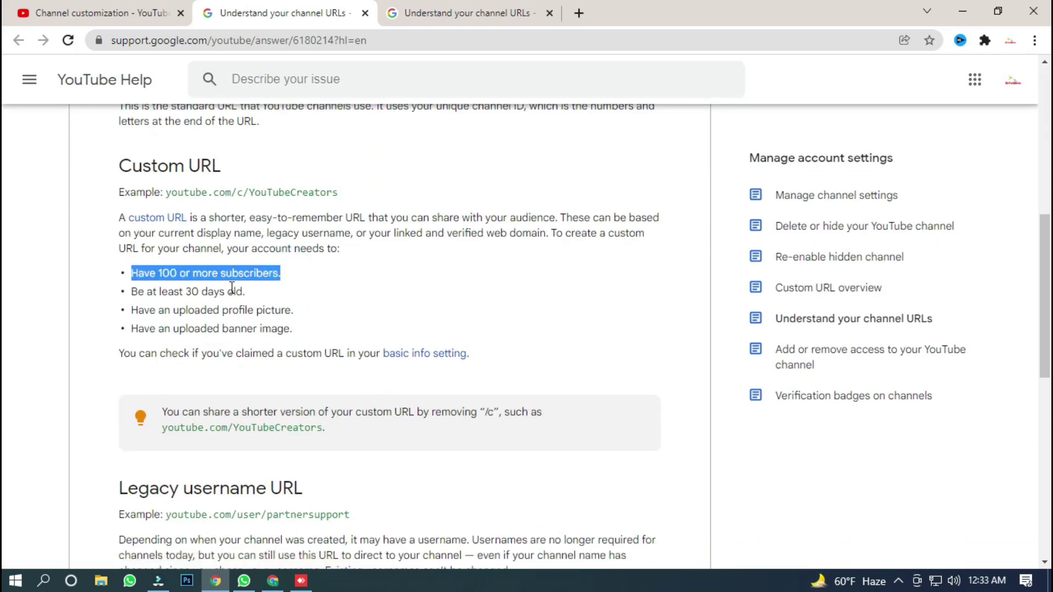
{"action": "left_click", "coordinate": [320, 291]}
{"action": "left_click_drag", "start_coordinate": [276, 292], "coordinate": [131, 303]}
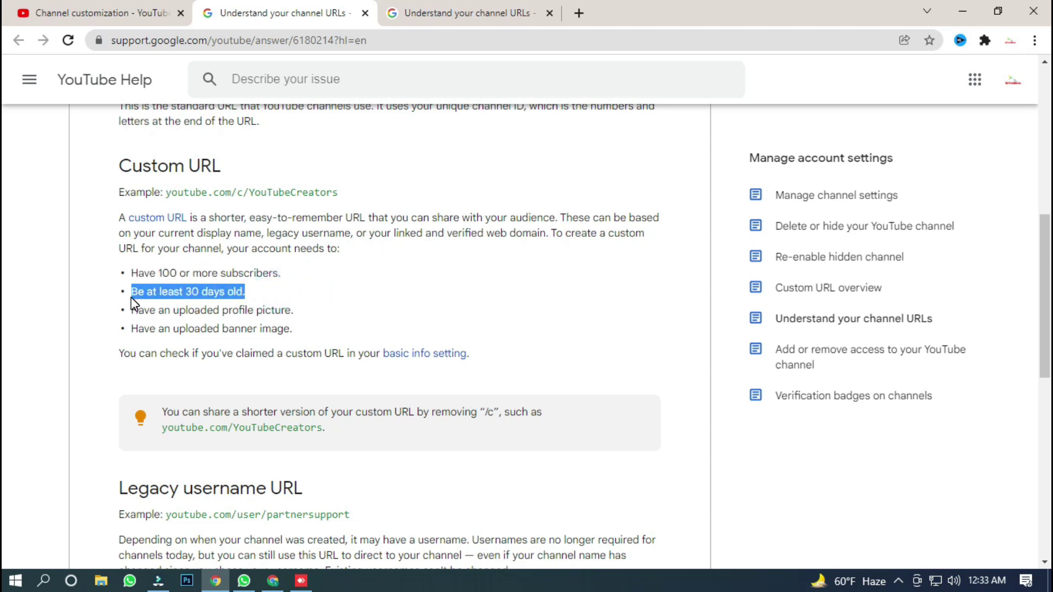
{"action": "left_click", "coordinate": [301, 314]}
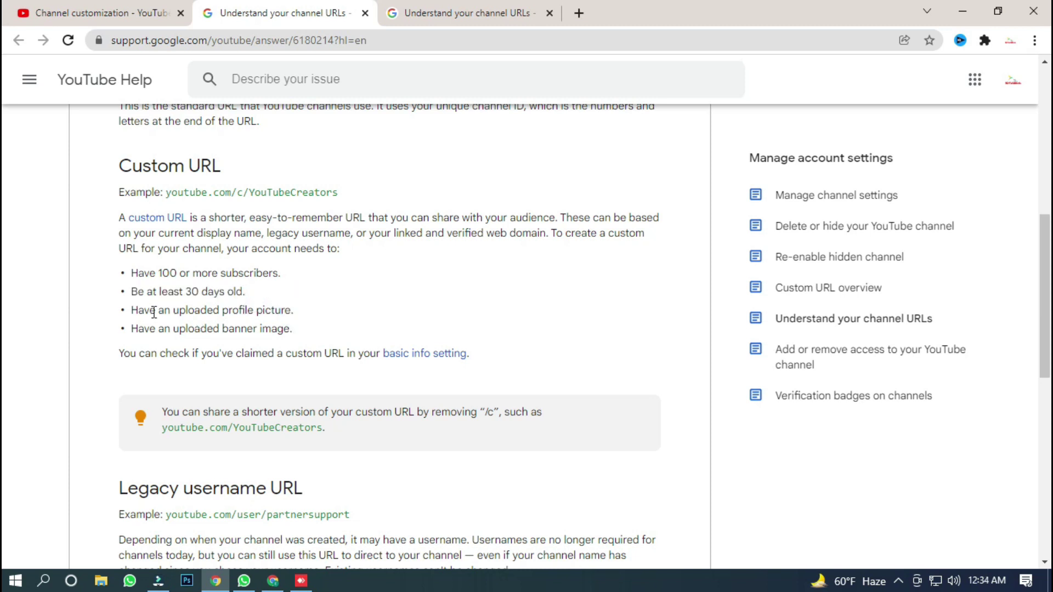
- Highlight the profile picture and banner image requirements, then open a blank new tab
{"action": "left_click_drag", "start_coordinate": [132, 312], "coordinate": [292, 313]}
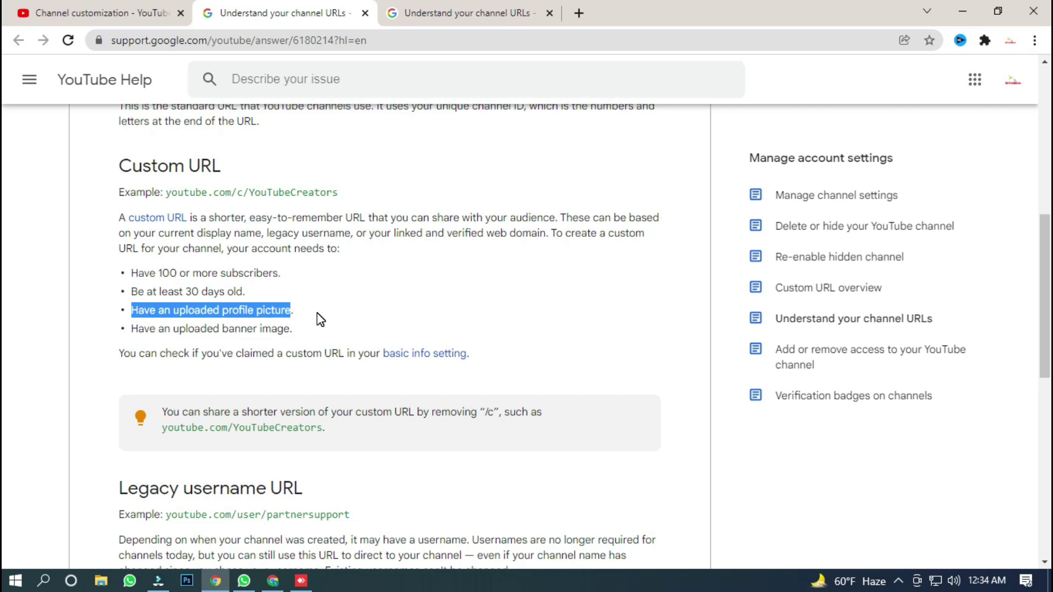
{"action": "left_click", "coordinate": [100, 355]}
{"action": "left_click_drag", "start_coordinate": [293, 330], "coordinate": [138, 334]}
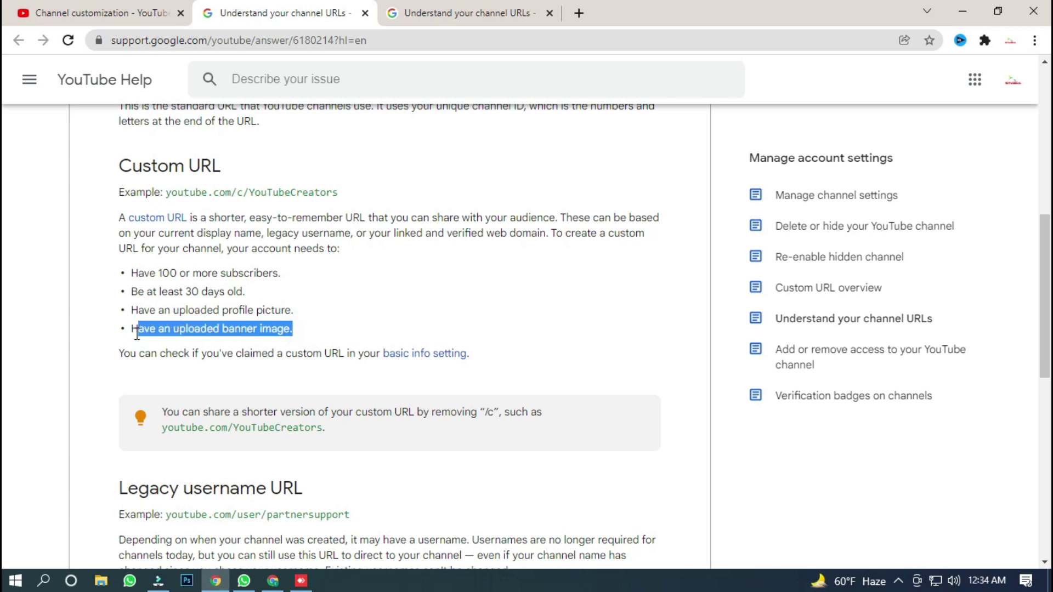
{"action": "left_click", "coordinate": [578, 13]}
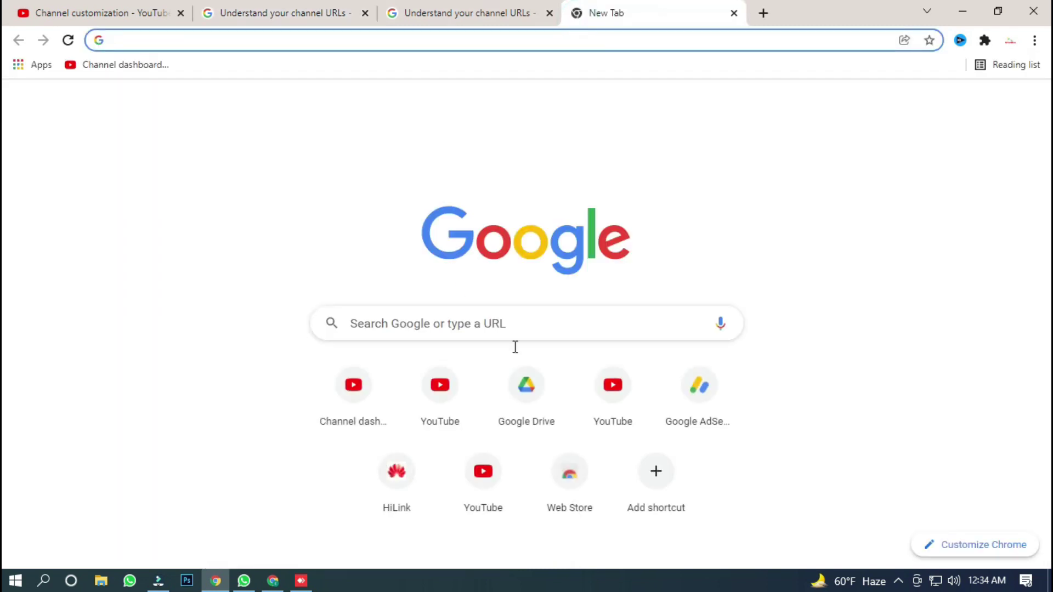
- Go to YouTube, open Your channel from the account menu, and view its VIDEOS tab
{"action": "left_click", "coordinate": [429, 424]}
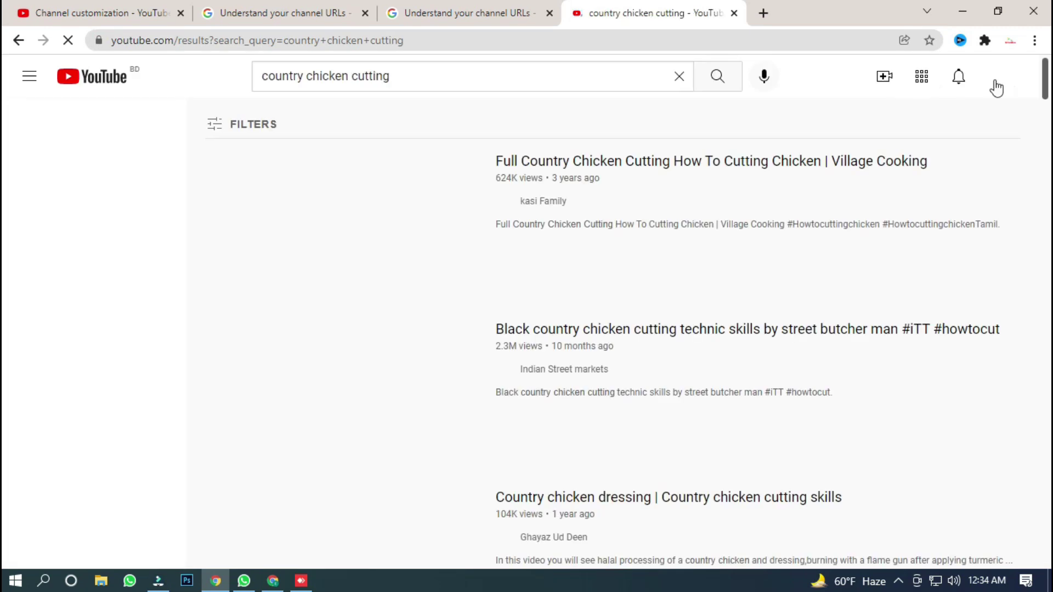
{"action": "left_click", "coordinate": [1002, 80]}
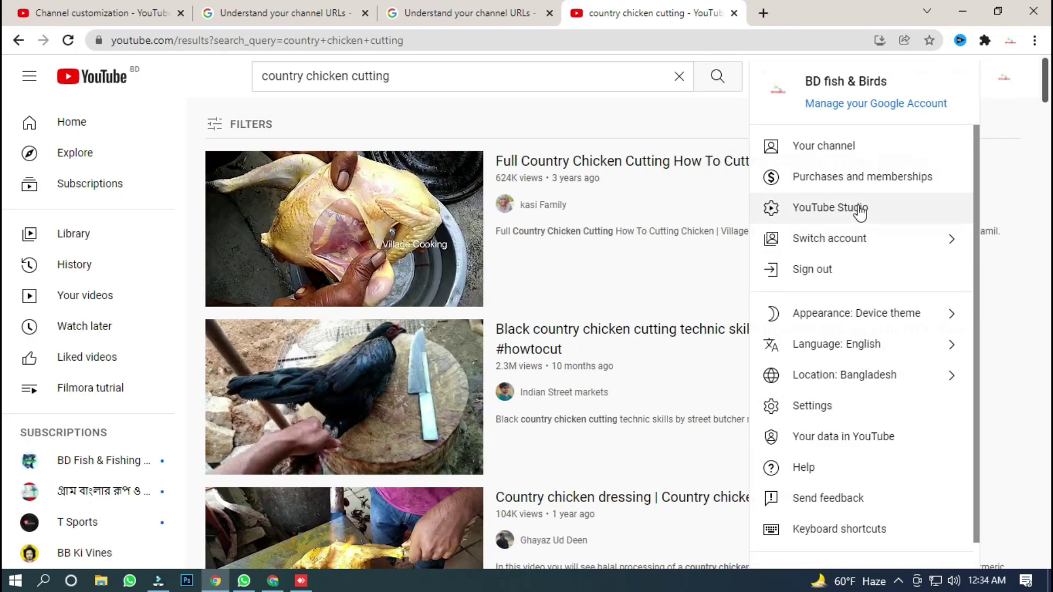
{"action": "left_click", "coordinate": [841, 146]}
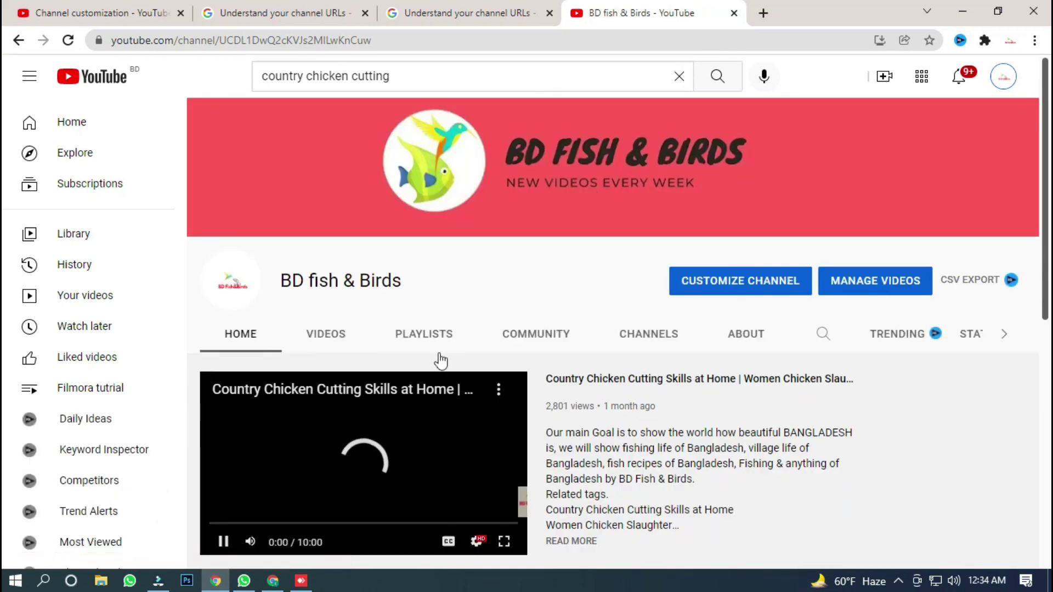
{"action": "left_click", "coordinate": [319, 342]}
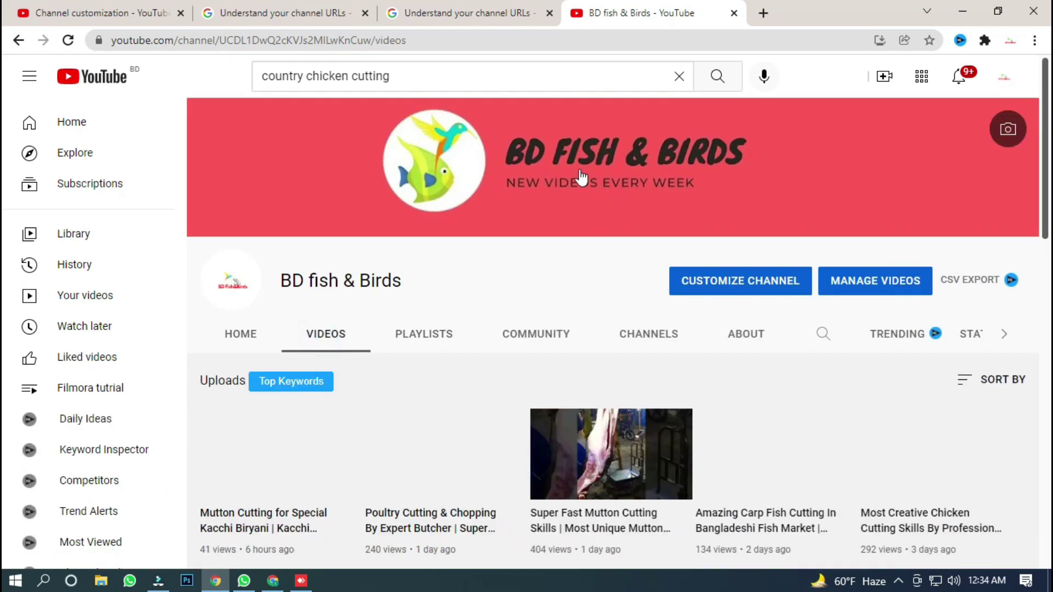
- Open the banner editing page, then close the Studio, channel and duplicate help tabs
{"action": "left_click", "coordinate": [555, 155]}
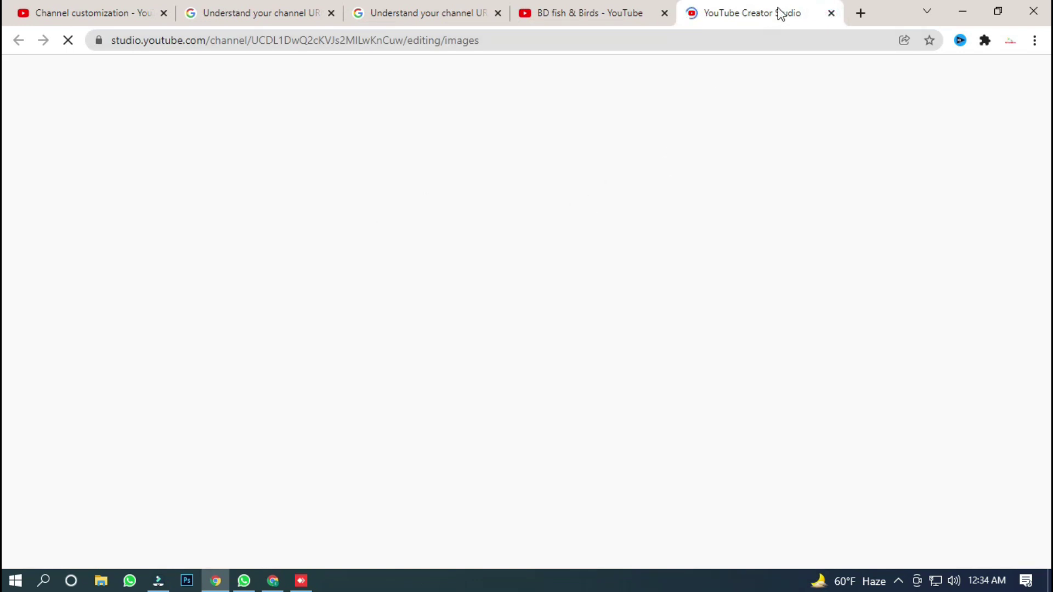
{"action": "left_click", "coordinate": [831, 12]}
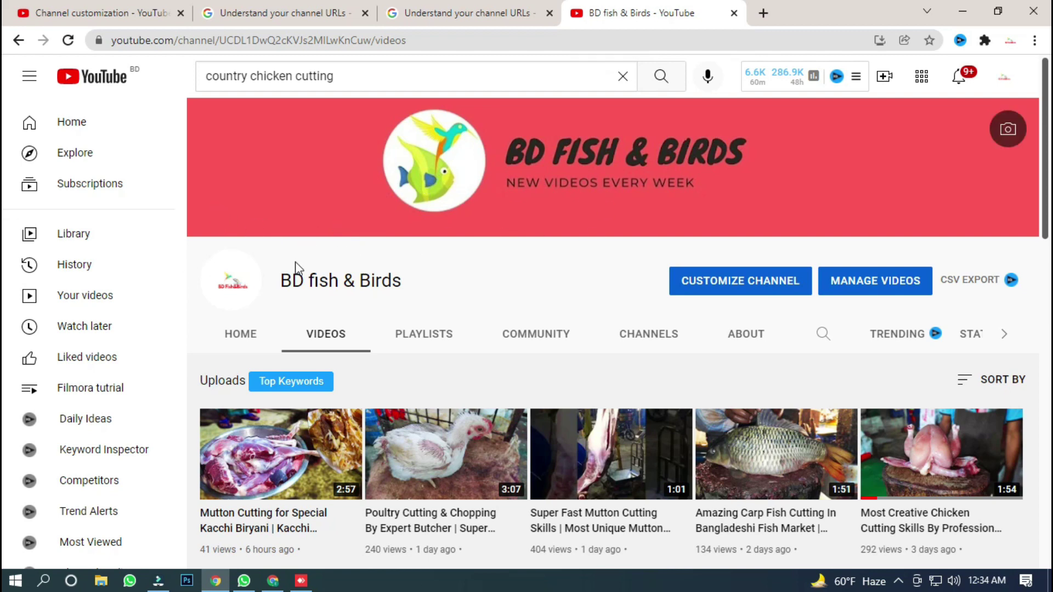
{"action": "left_click", "coordinate": [733, 13]}
{"action": "left_click", "coordinate": [548, 13]}
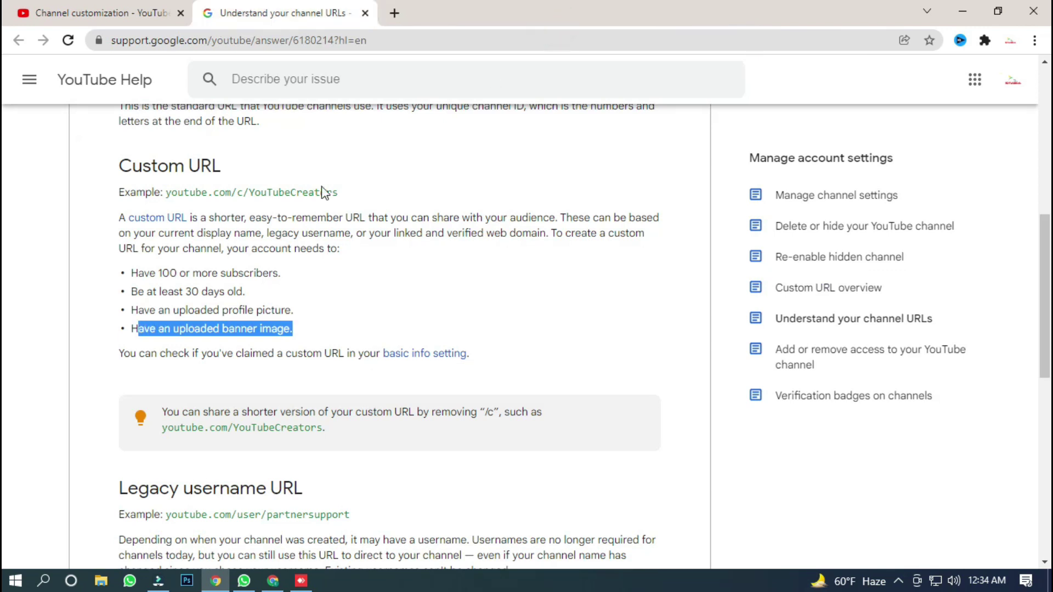
- Back in Basic info, reveal the options under 'Set a custom URL for your channel'
{"action": "left_click", "coordinate": [365, 13]}
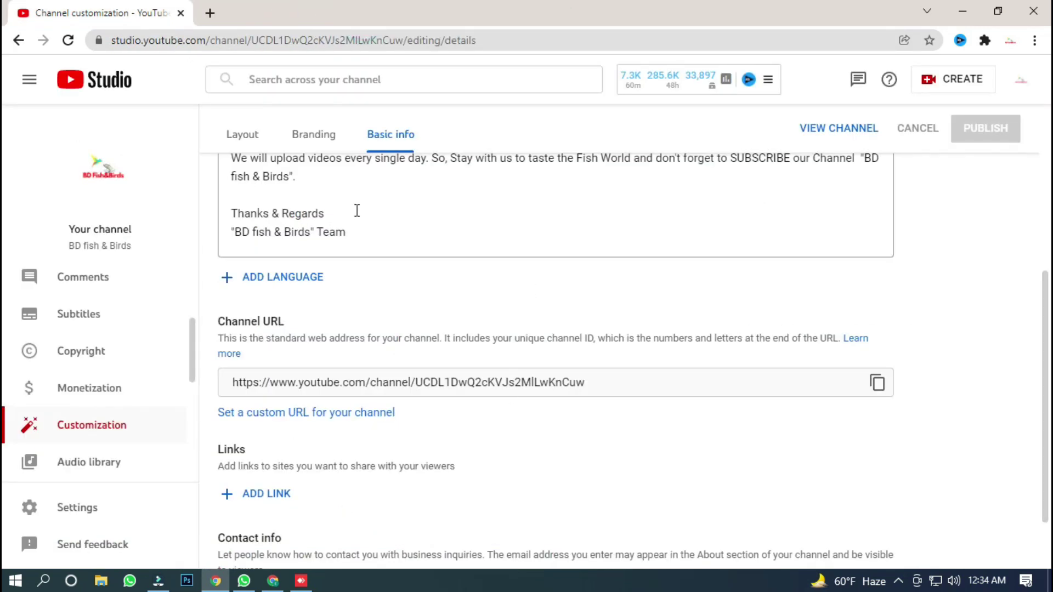
{"action": "scroll", "coordinate": [439, 224], "scroll_direction": "down", "scroll_amount": 1}
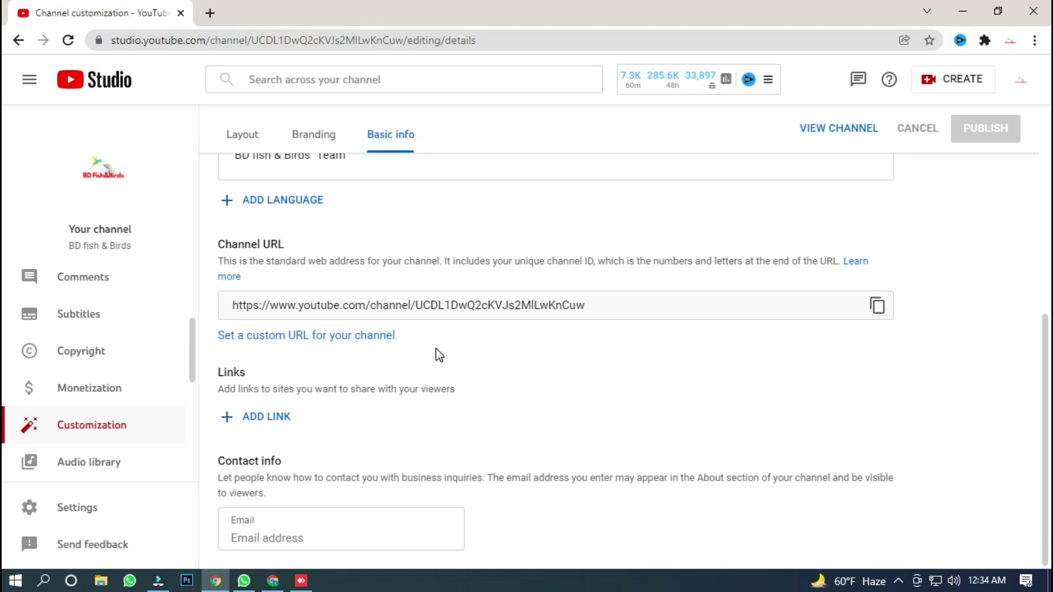
{"action": "left_click_drag", "start_coordinate": [429, 340], "coordinate": [214, 345]}
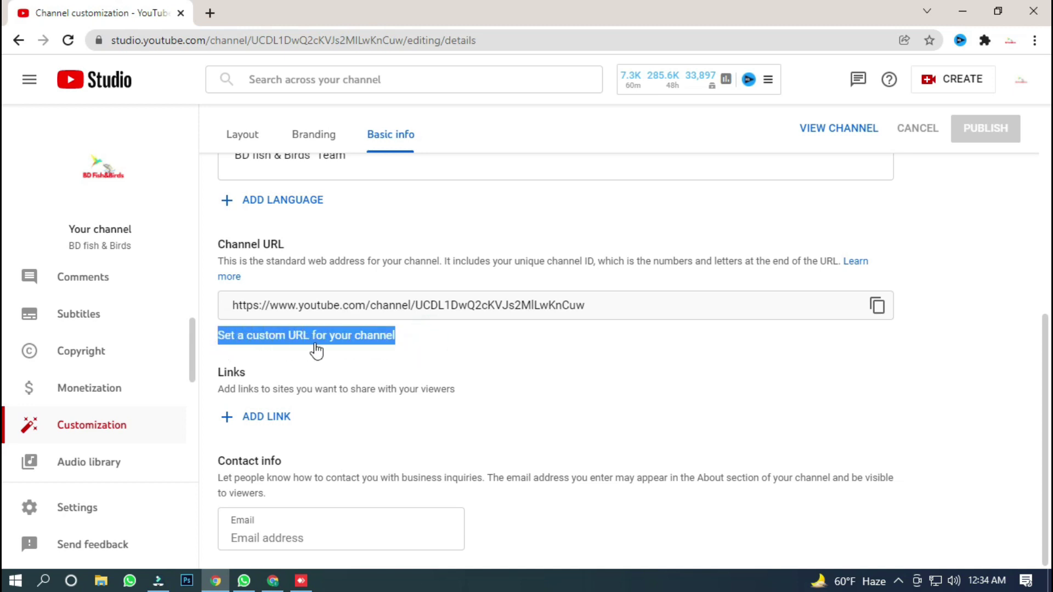
{"action": "left_click", "coordinate": [343, 347]}
- Select youtube.com/c/BDfishBirds as the custom URL, then cancel the unpublished choice
{"action": "scroll", "coordinate": [451, 348], "scroll_direction": "down", "scroll_amount": 2}
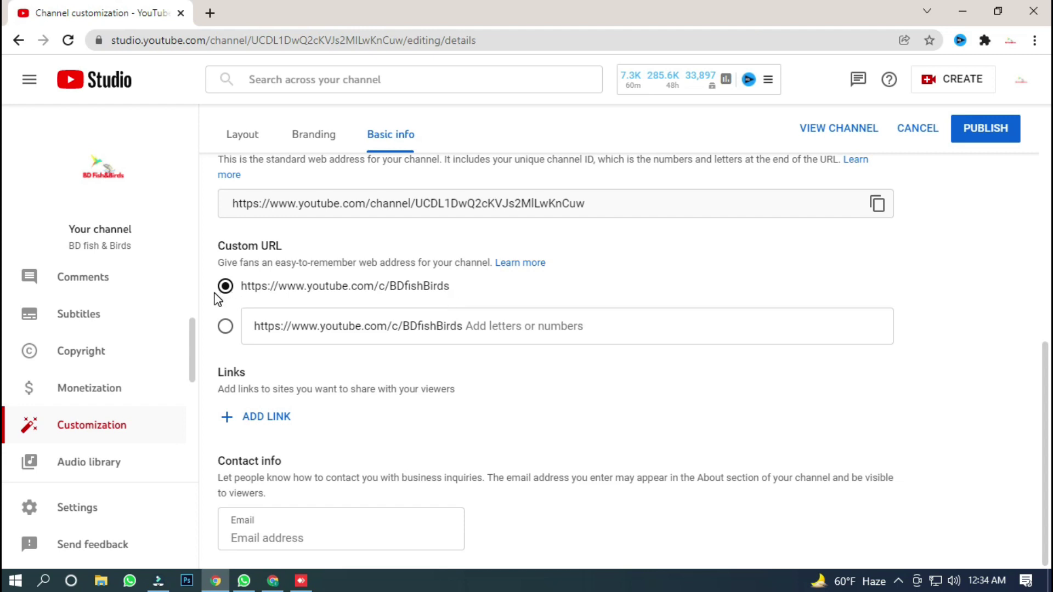
{"action": "left_click_drag", "start_coordinate": [466, 289], "coordinate": [238, 296]}
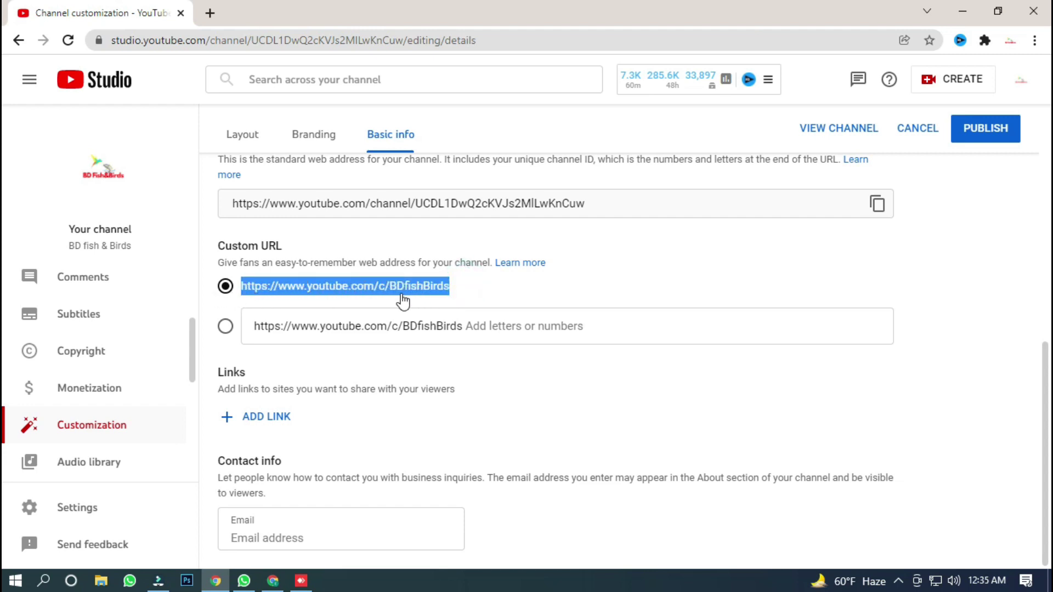
{"action": "left_click", "coordinate": [464, 330]}
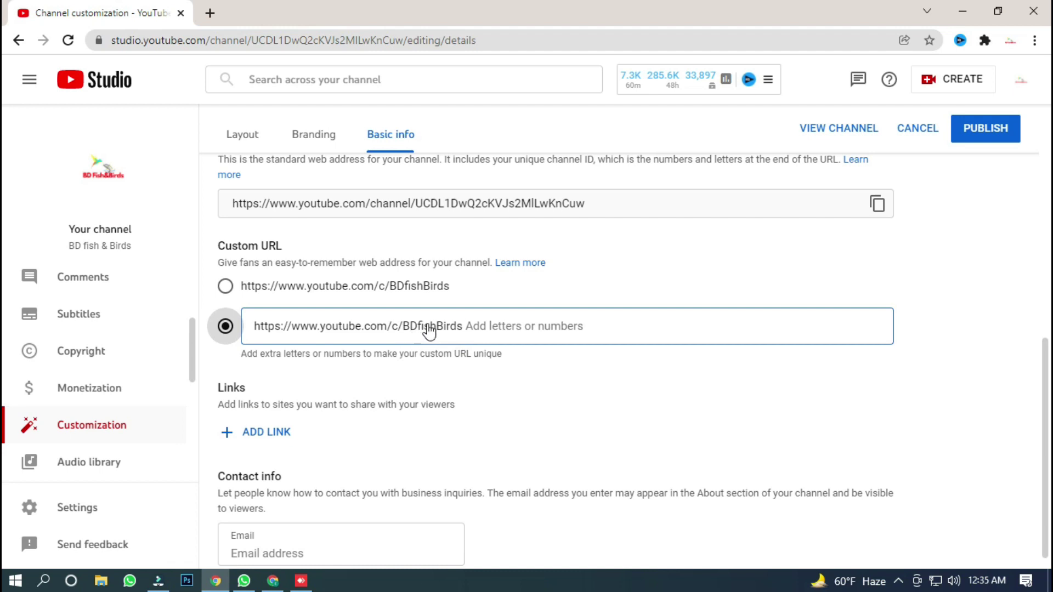
{"action": "left_click", "coordinate": [482, 291]}
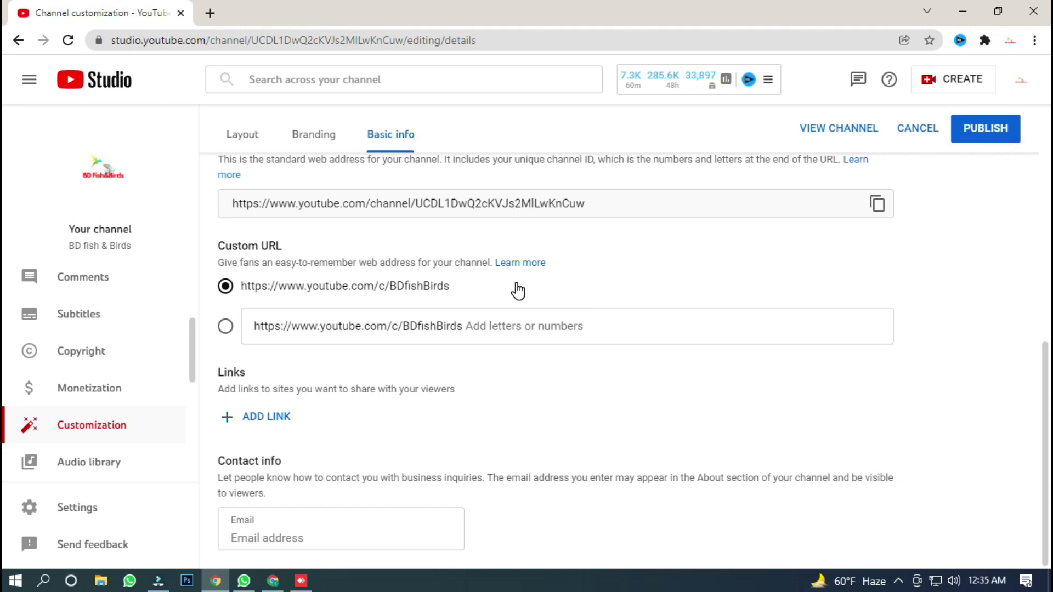
{"action": "left_click", "coordinate": [925, 138]}
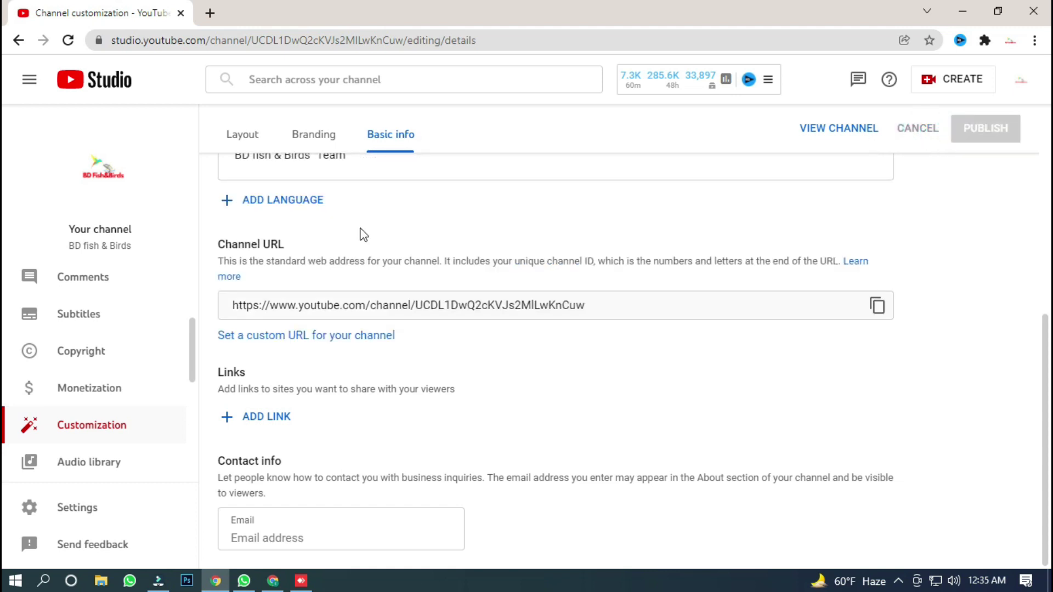
- Scroll down the Layout tab to the video spotlight and featured sections like Short videos and Uploads
{"action": "scroll", "coordinate": [164, 329], "scroll_direction": "up", "scroll_amount": 3}
{"action": "scroll", "coordinate": [345, 347], "scroll_direction": "up", "scroll_amount": 1}
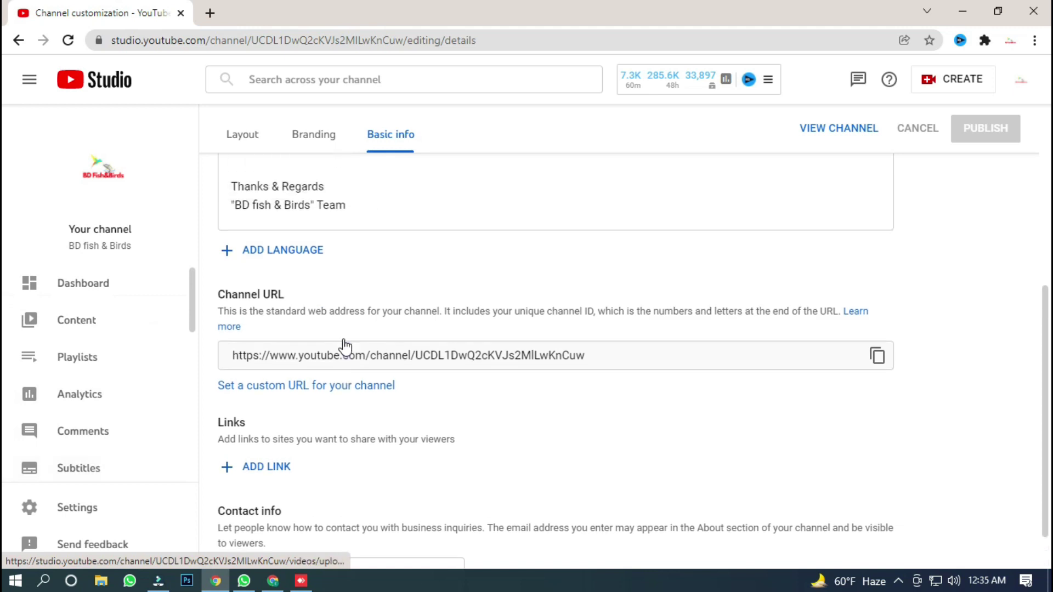
{"action": "scroll", "coordinate": [454, 266], "scroll_direction": "up", "scroll_amount": 5}
{"action": "left_click", "coordinate": [242, 184]}
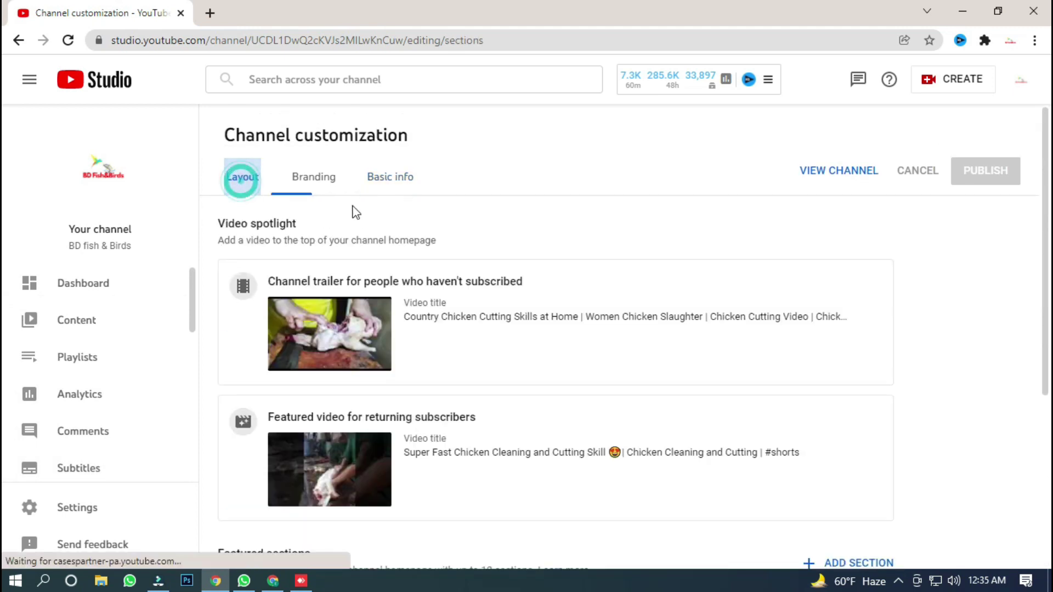
{"action": "scroll", "coordinate": [544, 388], "scroll_direction": "down", "scroll_amount": 3}
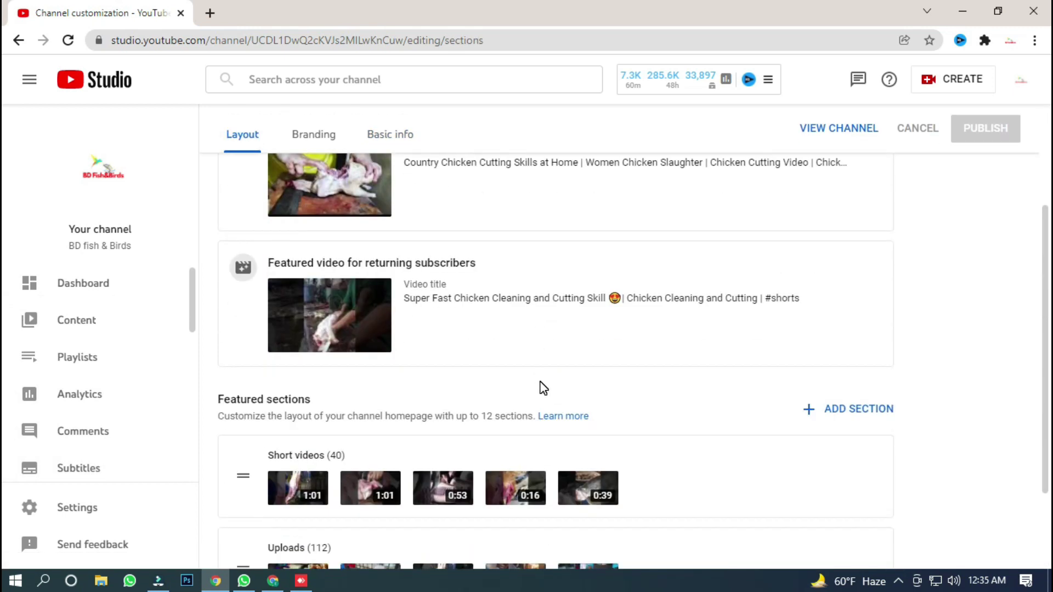